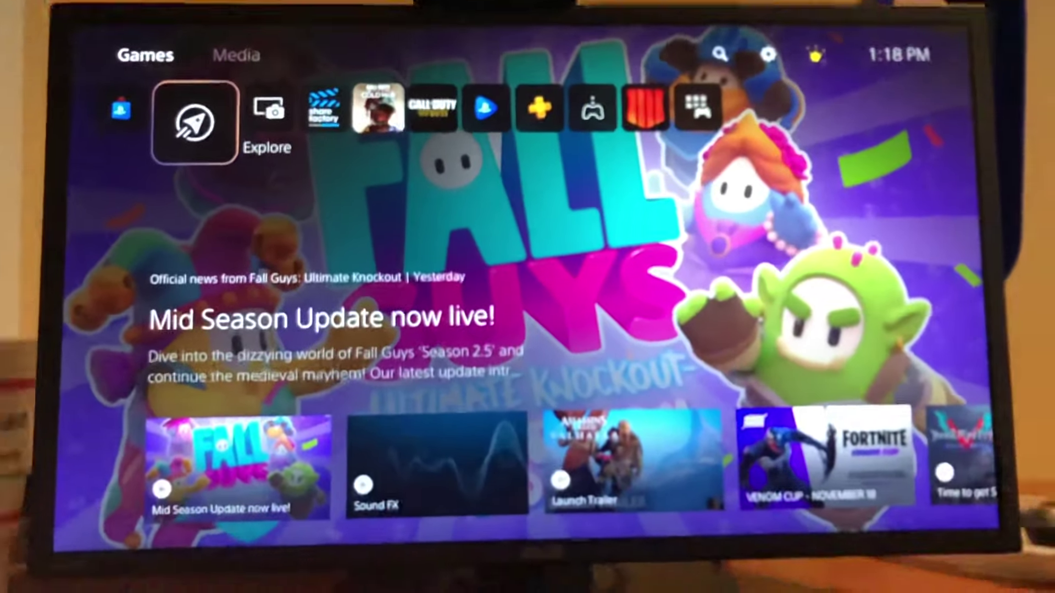
# Step: Move up from the home screen to the top bar's Settings gear
pyautogui.press('Up')
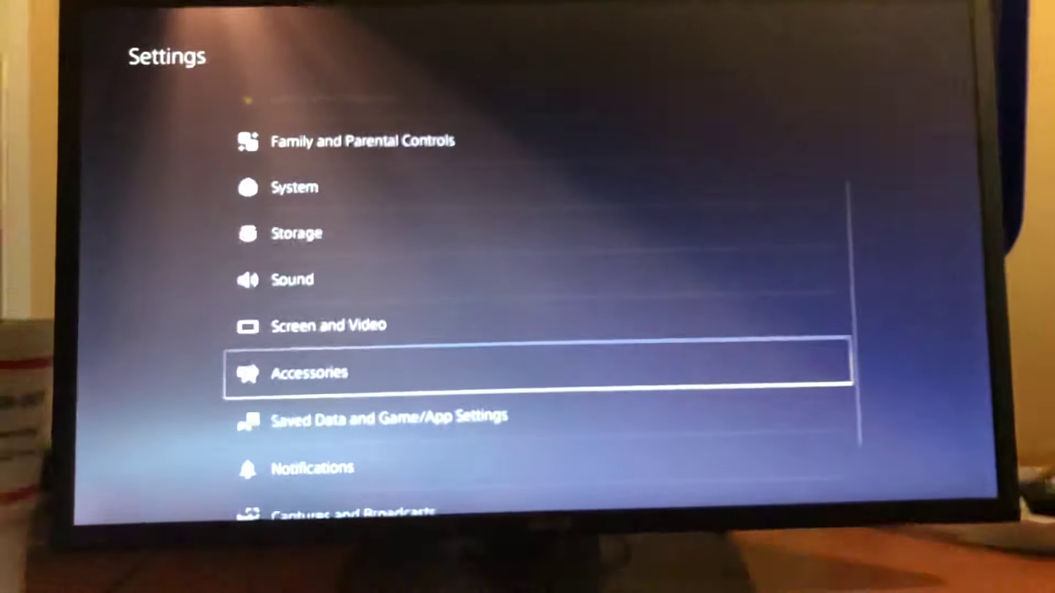
# Step: Go to Accessories > General > Bluetooth Accessories and connect the found Wireless Controller
pyautogui.press('Right')
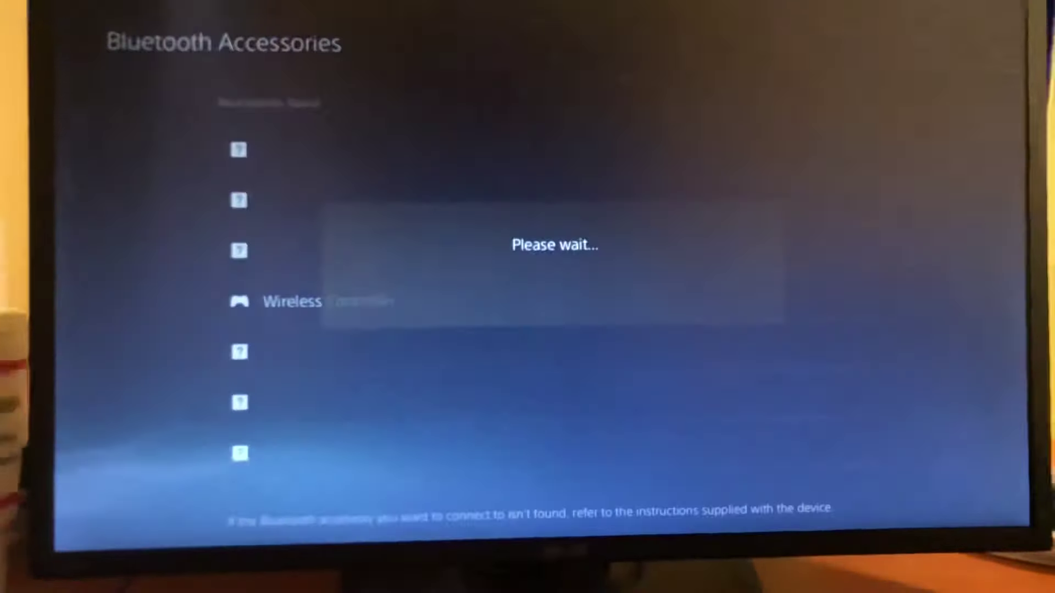
# Step: Assign the DUALSHOCK 4 to the logged-in user, then back out to Settings
pyautogui.press('Right')
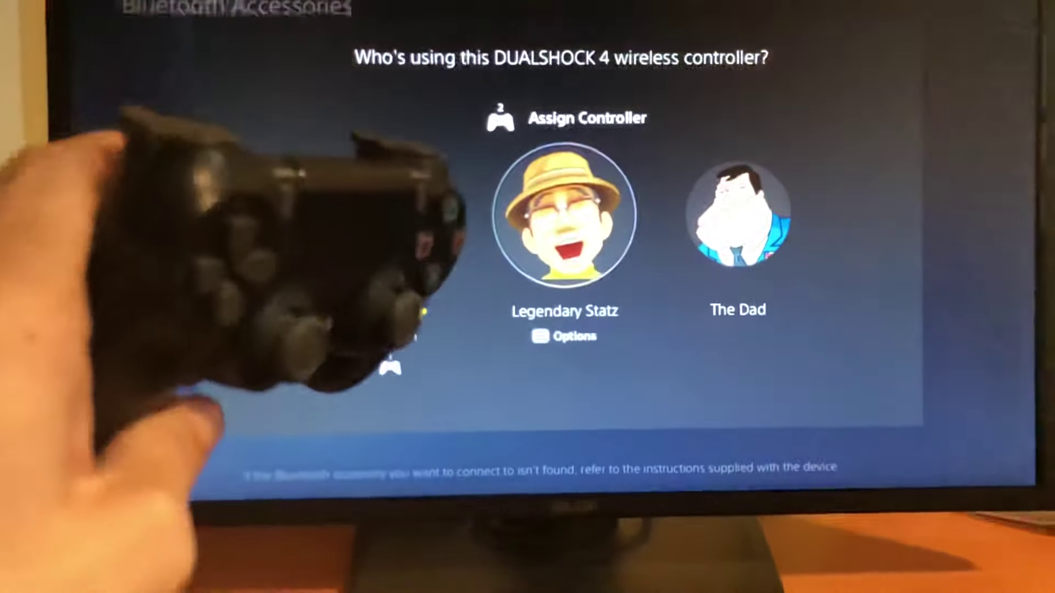
pyautogui.press('Left')
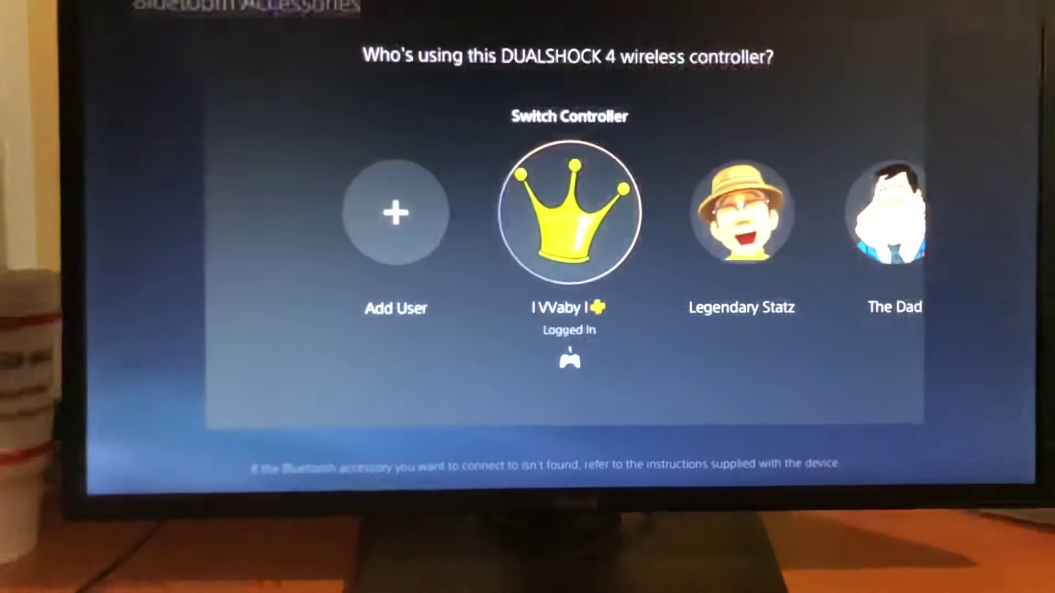
pyautogui.press('Return')
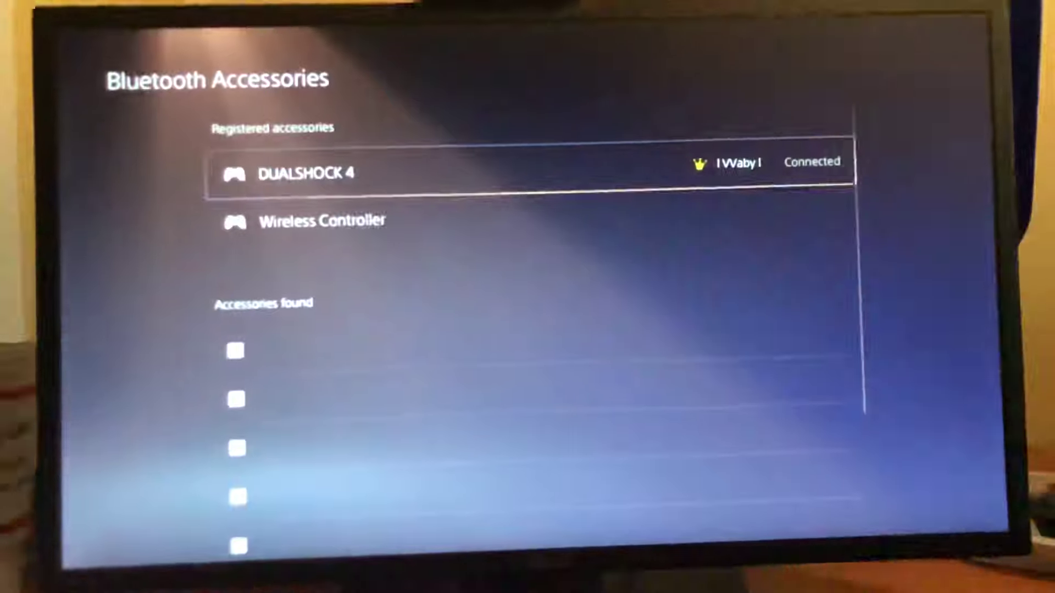
pyautogui.press('Escape')
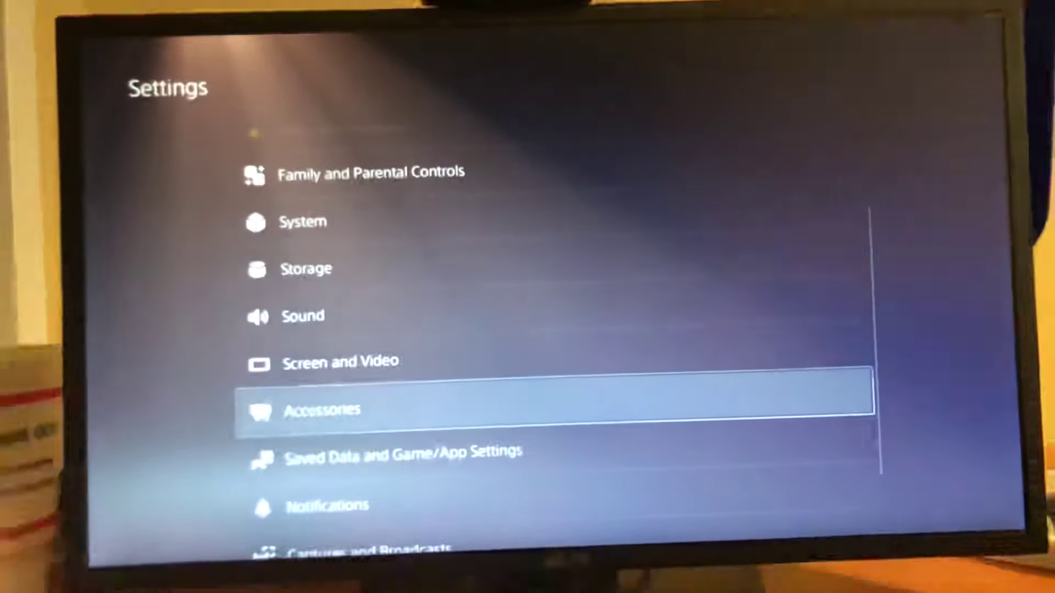